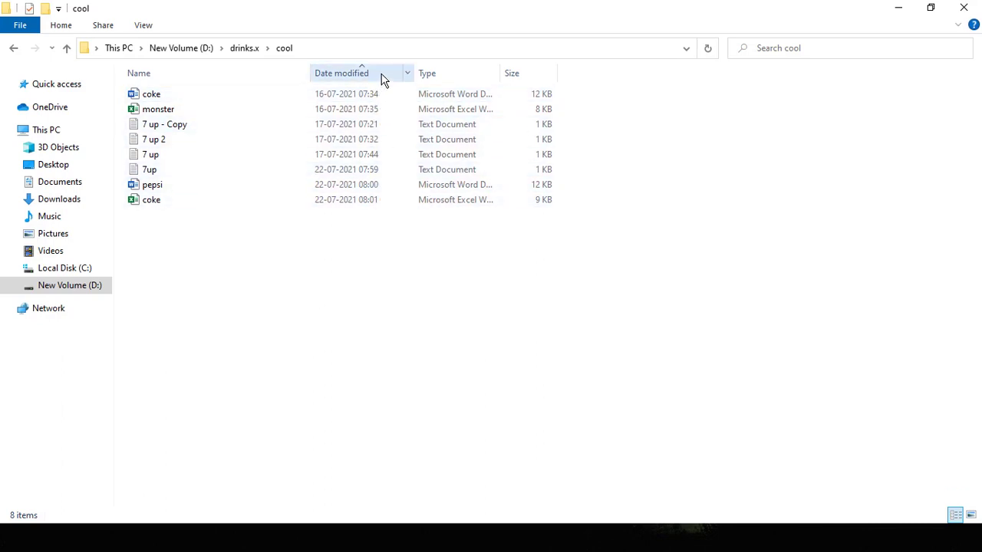
# Step: Sort the files by date modified, ending with oldest first, and select the range from the 7up text document through the last file
pyautogui.click(382, 77)
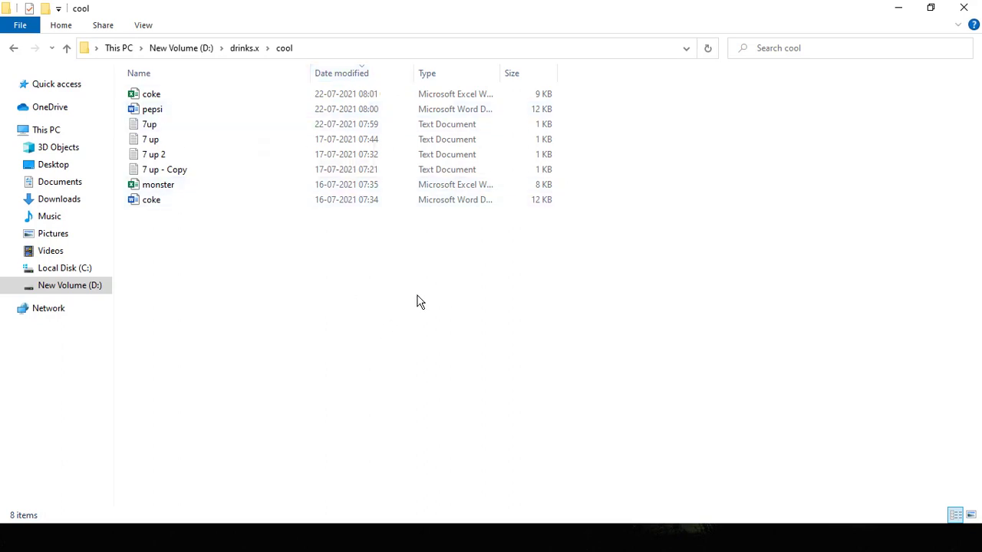
pyautogui.click(383, 78)
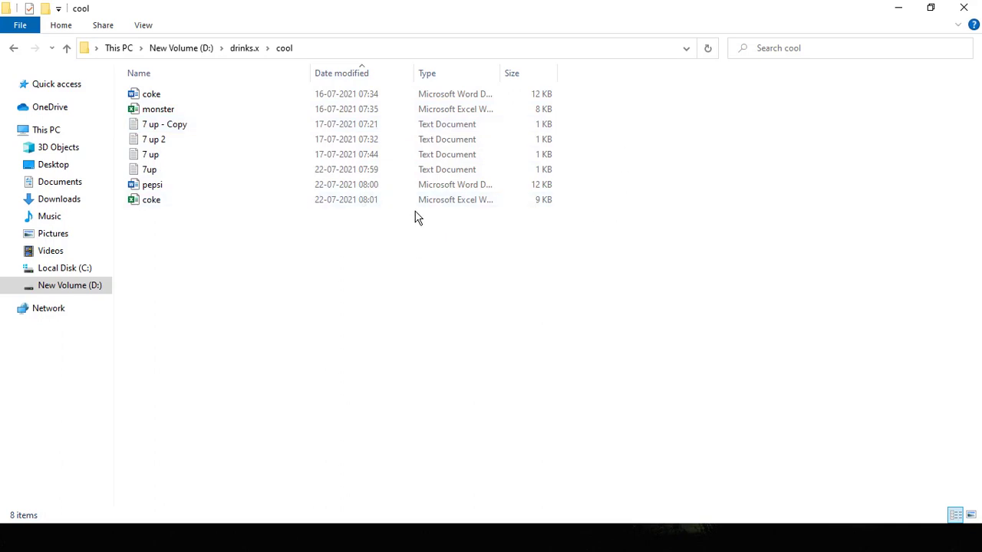
pyautogui.click(376, 173)
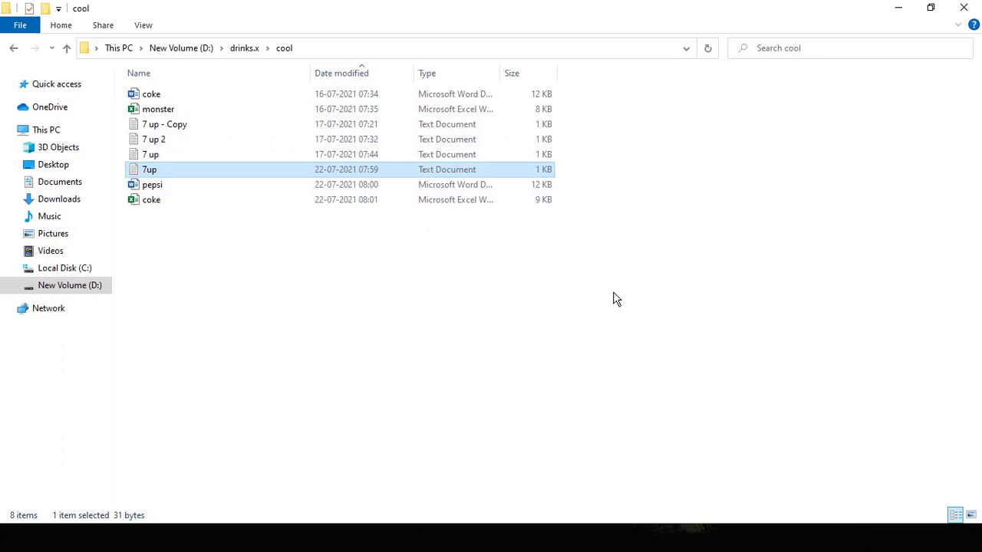
pyautogui.press('Up')
pyautogui.press('Down')
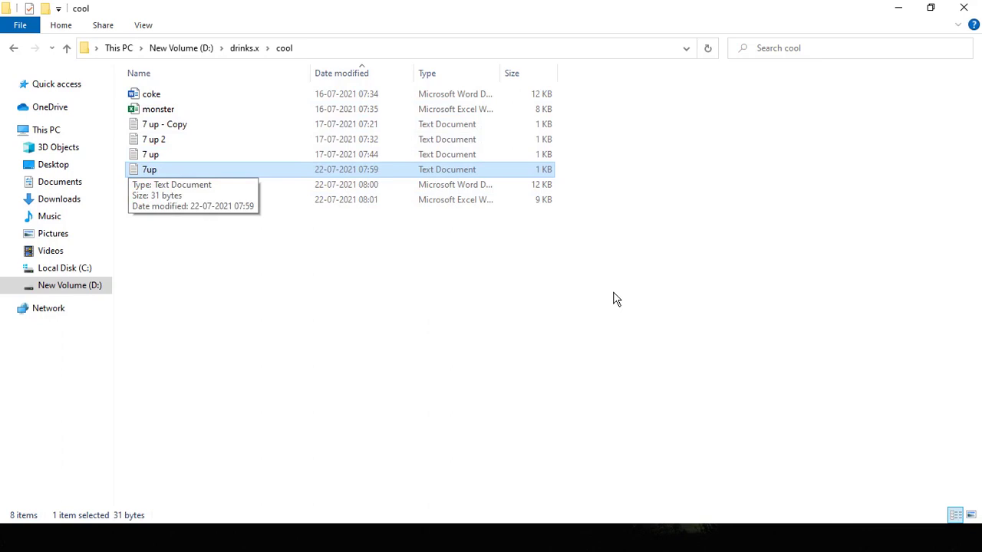
pyautogui.hotkey('shift', 'End')
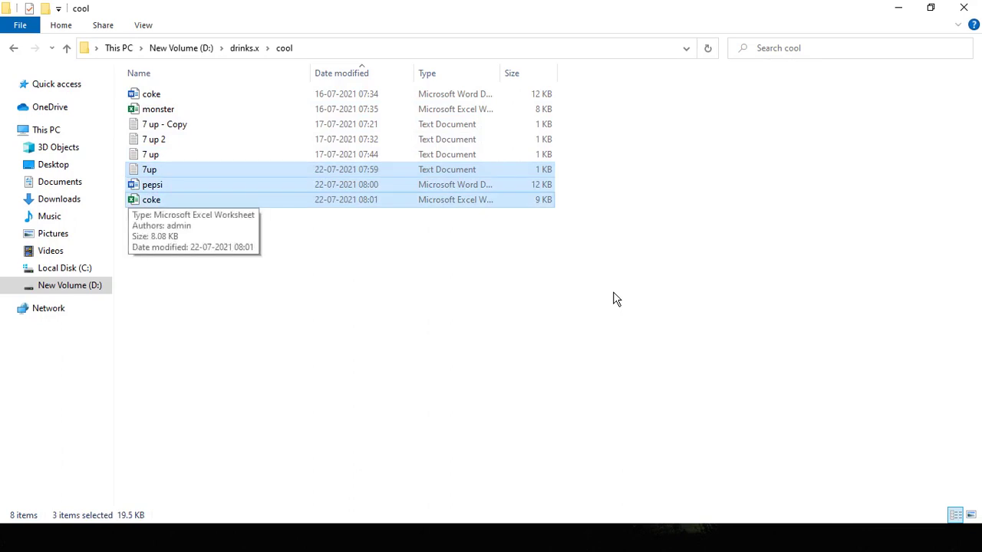
# Step: Select the range of files from 7 up 2 through the last file in the folder
pyautogui.press('Up')
pyautogui.press('Up')
pyautogui.press('Up')
pyautogui.press('Up')
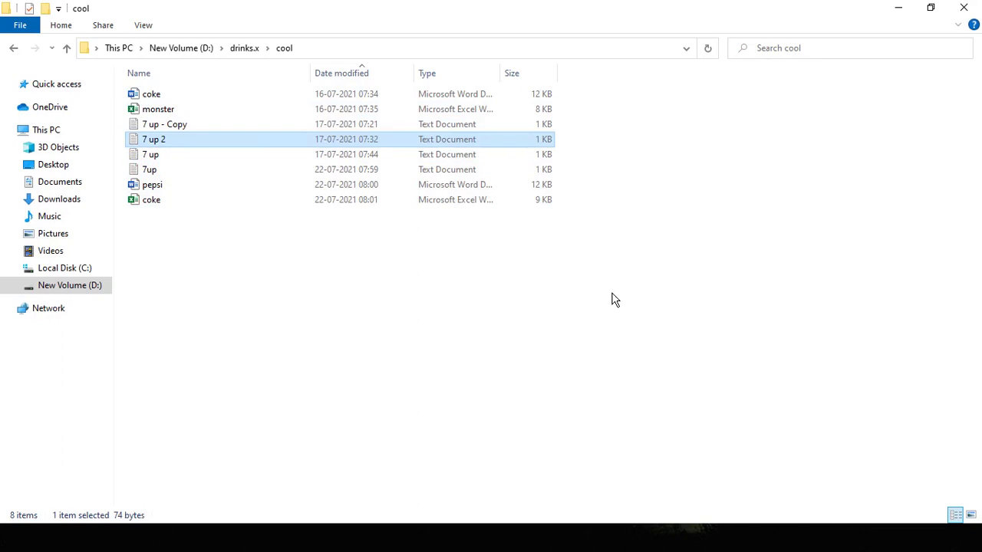
pyautogui.hotkey('shift', 'End')
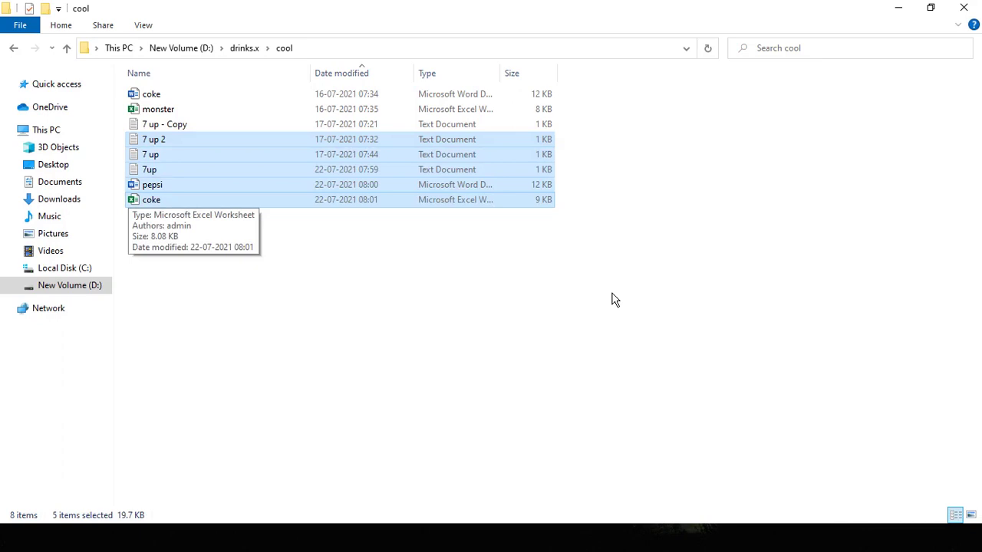
# Step: Cut the three files dated 22-07-2021: the 7up text document, the pepsi Word document and the coke Excel worksheet
pyautogui.press('Up')
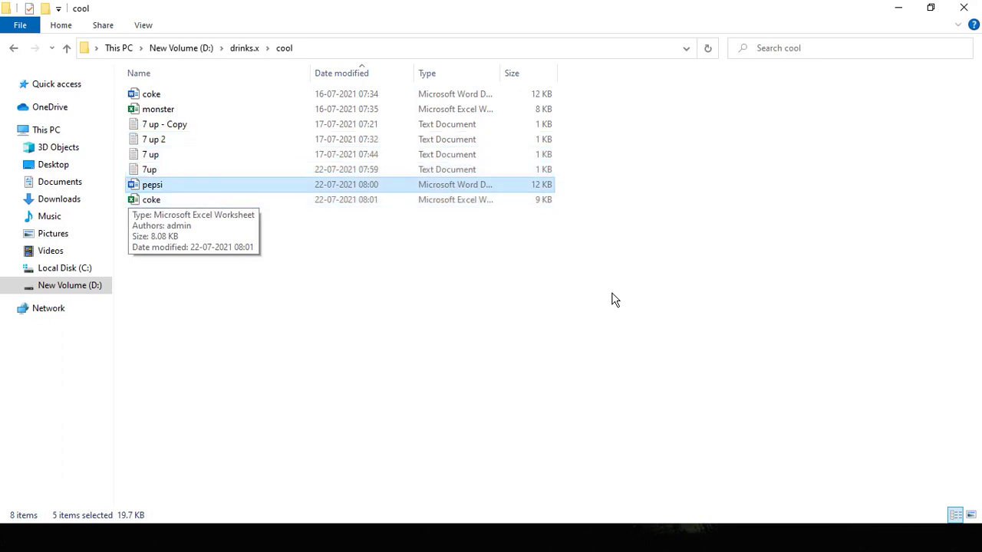
pyautogui.press('Up')
pyautogui.press('Up')
pyautogui.press('Down')
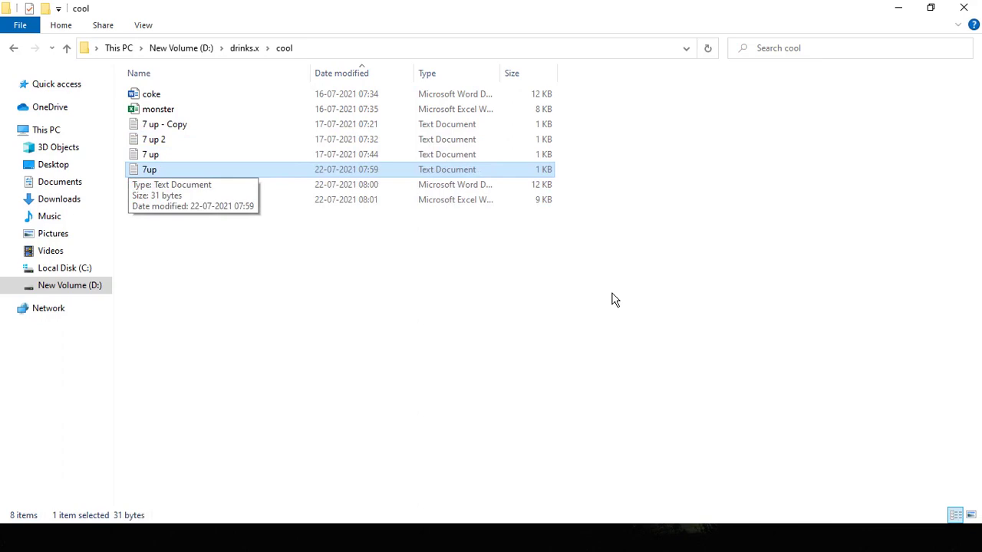
pyautogui.hotkey('shift', 'Down')
pyautogui.hotkey('shift', 'Down')
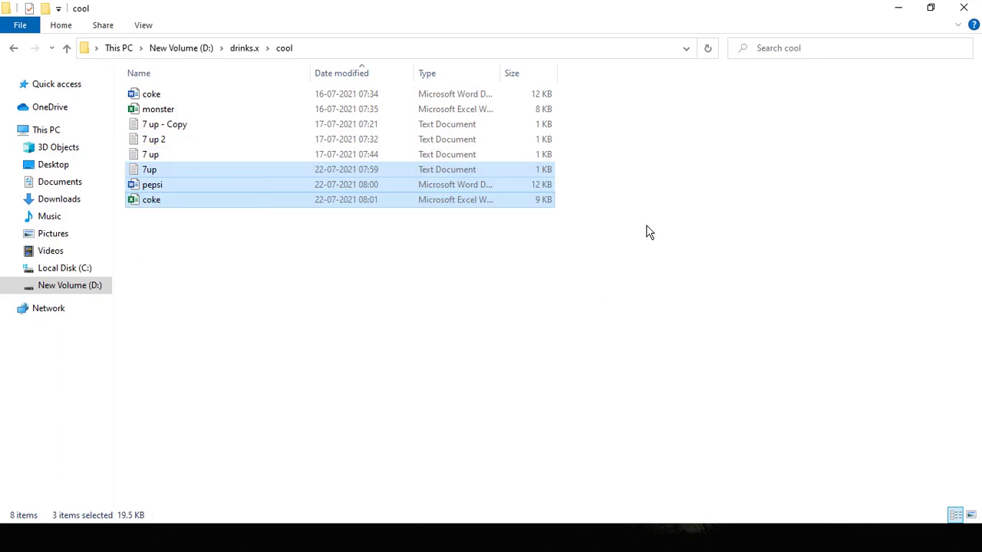
pyautogui.hotkey('ctrl', 'x')
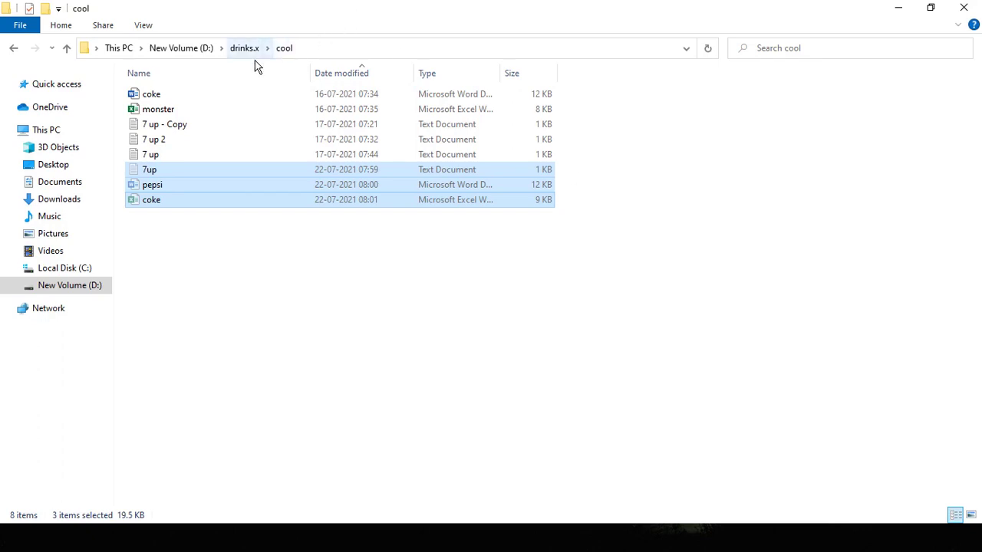
# Step: Create a folder named cool inside the drinks folder on New Volume (D:) and paste the cut files into it
pyautogui.click(177, 53)
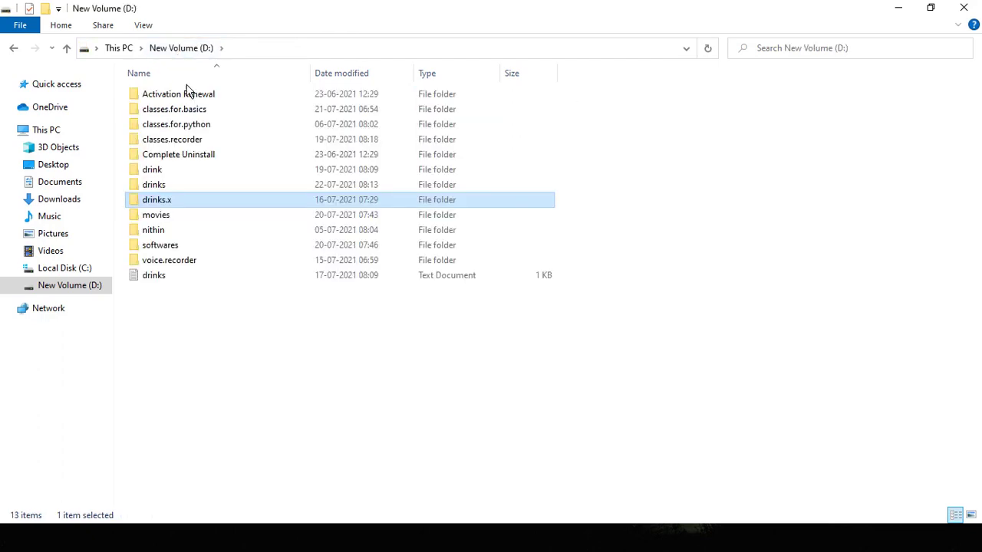
pyautogui.doubleClick(159, 192)
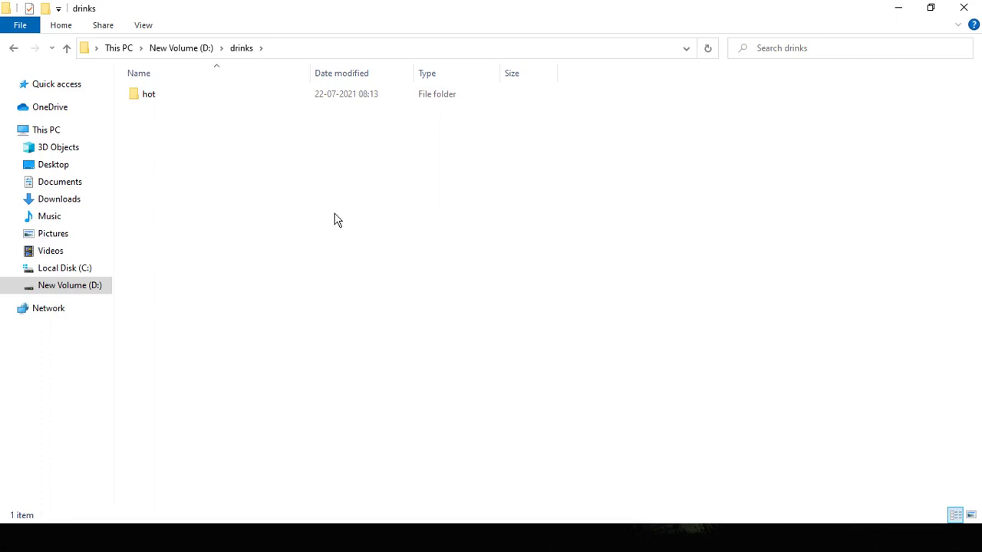
pyautogui.hotkey('ctrl', 'shift', 'n')
pyautogui.write('cool')
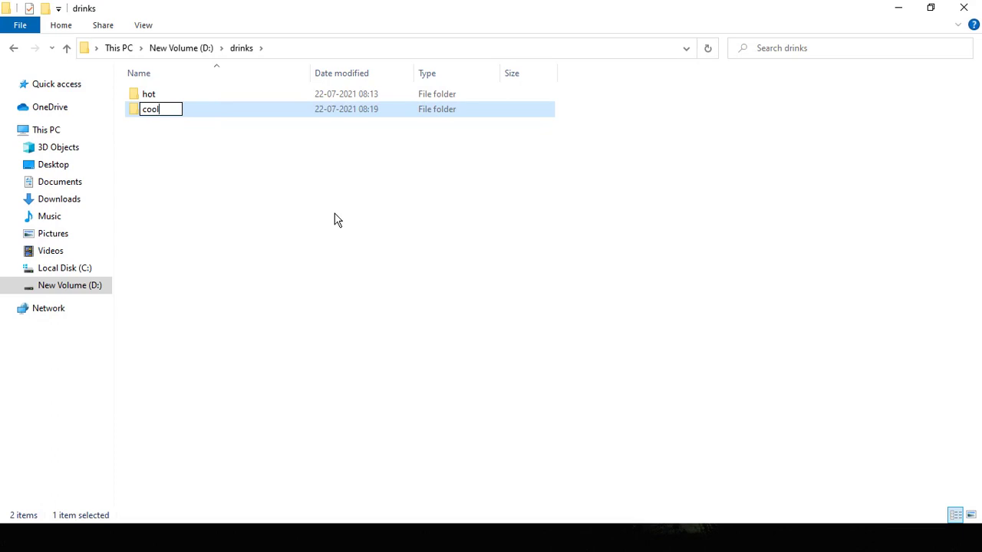
pyautogui.press('Return')
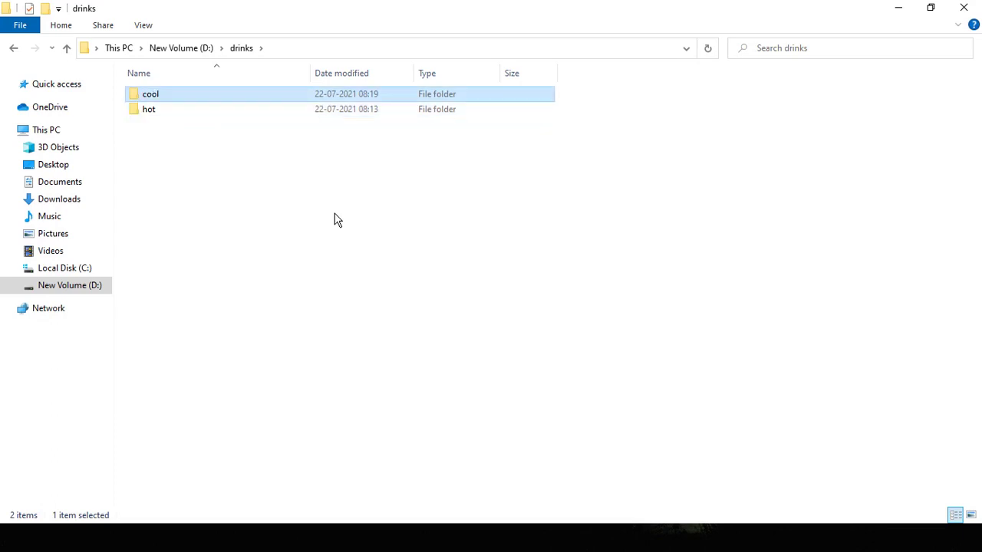
pyautogui.press('Return')
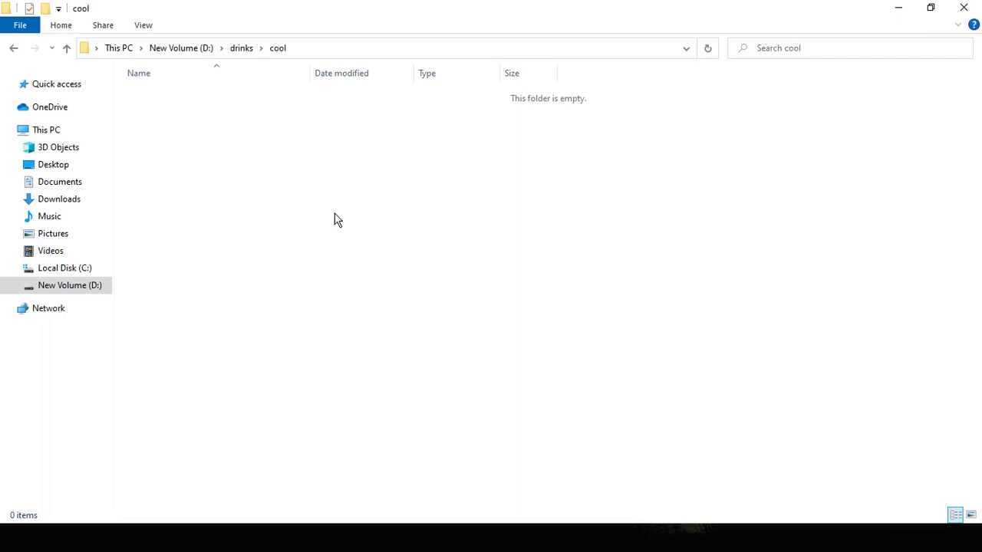
pyautogui.hotkey('ctrl', 'v')
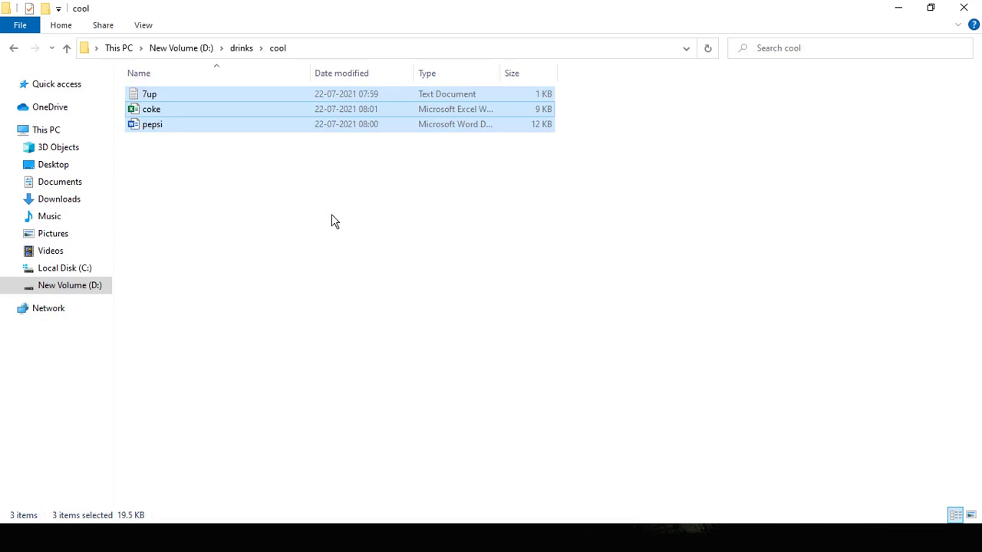
# Step: Return to the original cool folder inside drinks.x on New Volume (D:) and go through the files left there
pyautogui.press('BackSpace')
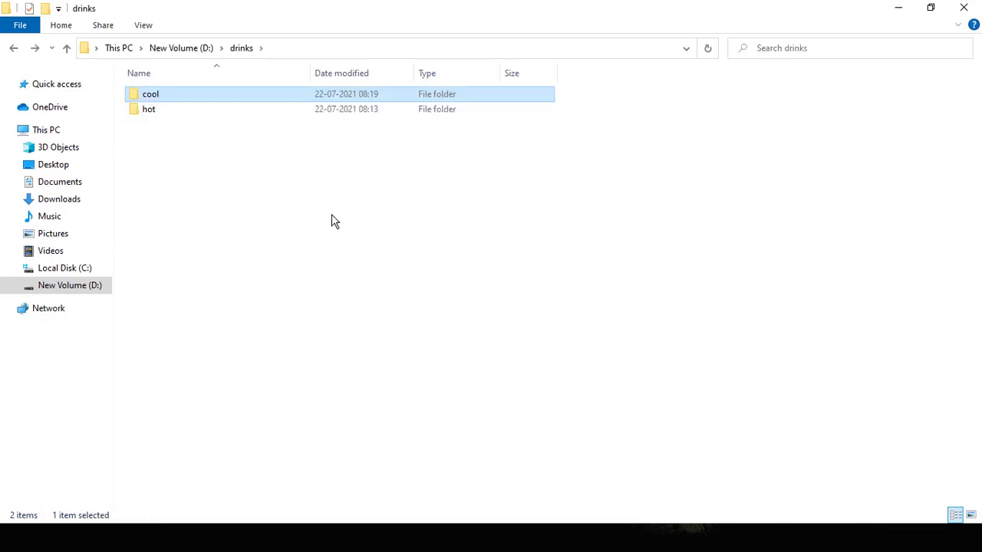
pyautogui.press('BackSpace')
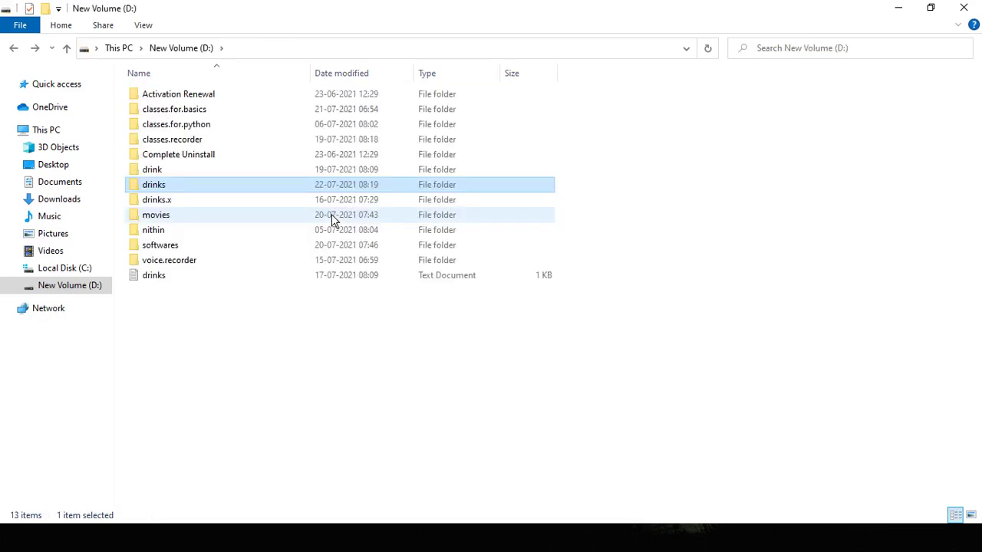
pyautogui.press('Up')
pyautogui.press('Down')
pyautogui.press('Down')
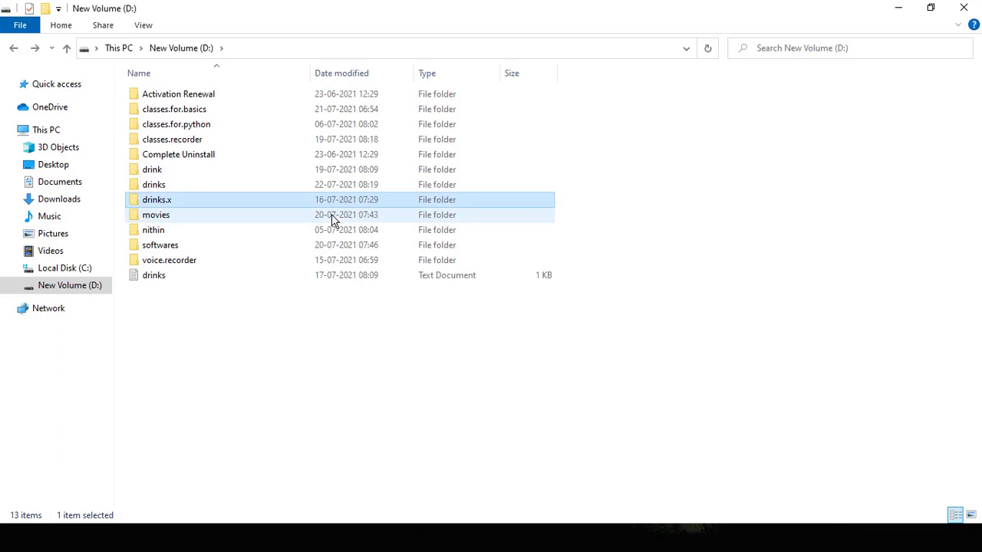
pyautogui.press('Return')
pyautogui.press('Down')
pyautogui.press('Return')
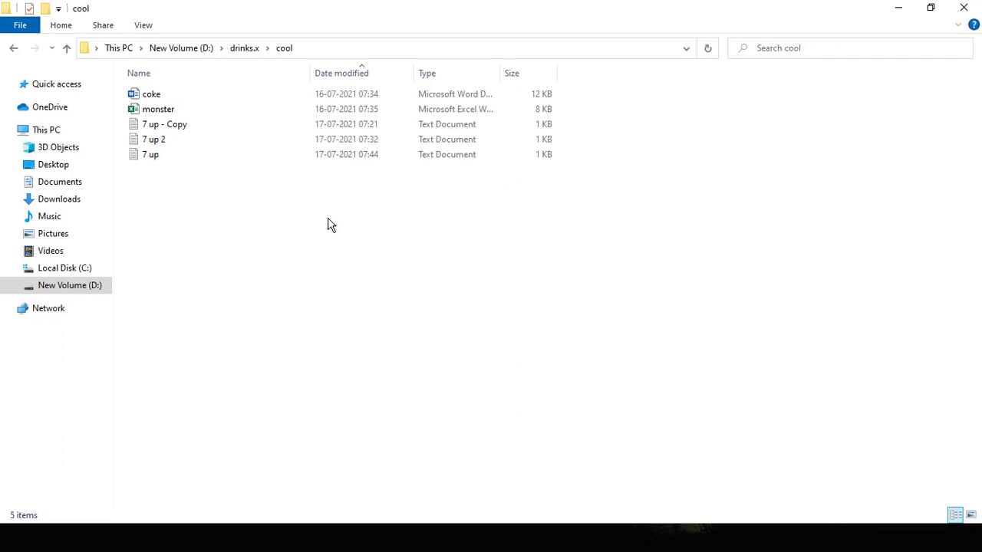
pyautogui.click(416, 220)
pyautogui.press('Down')
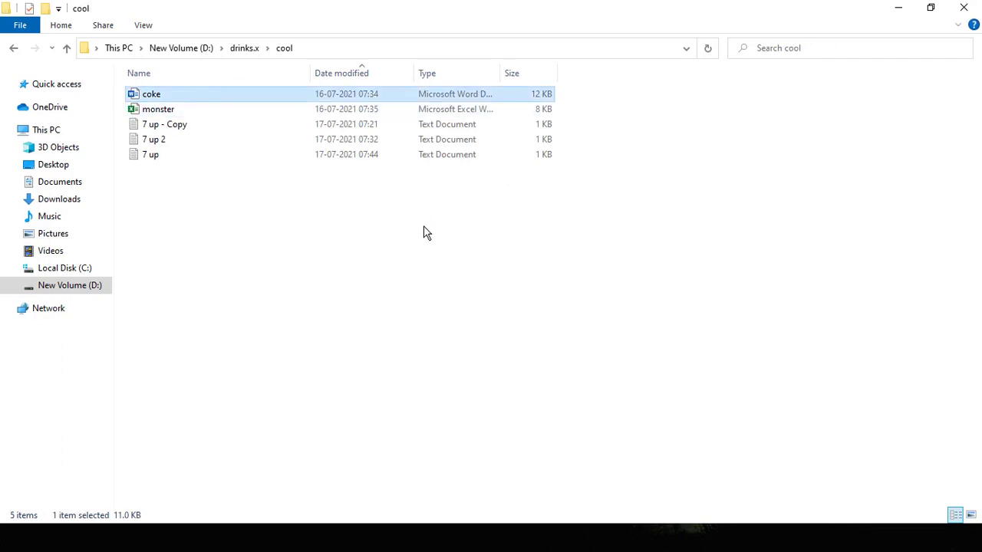
pyautogui.press('Down')
pyautogui.press('Down')
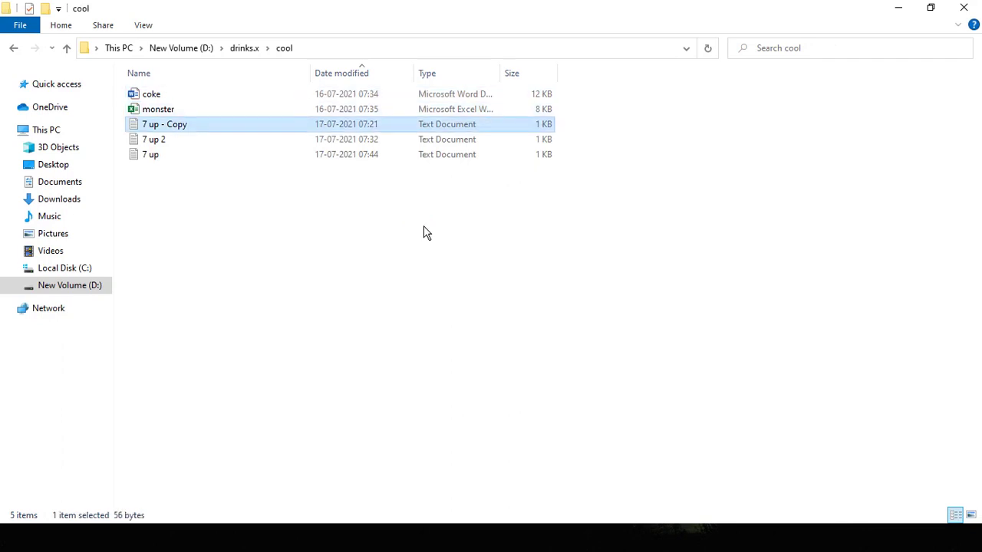
pyautogui.press('Down')
pyautogui.press('Down')
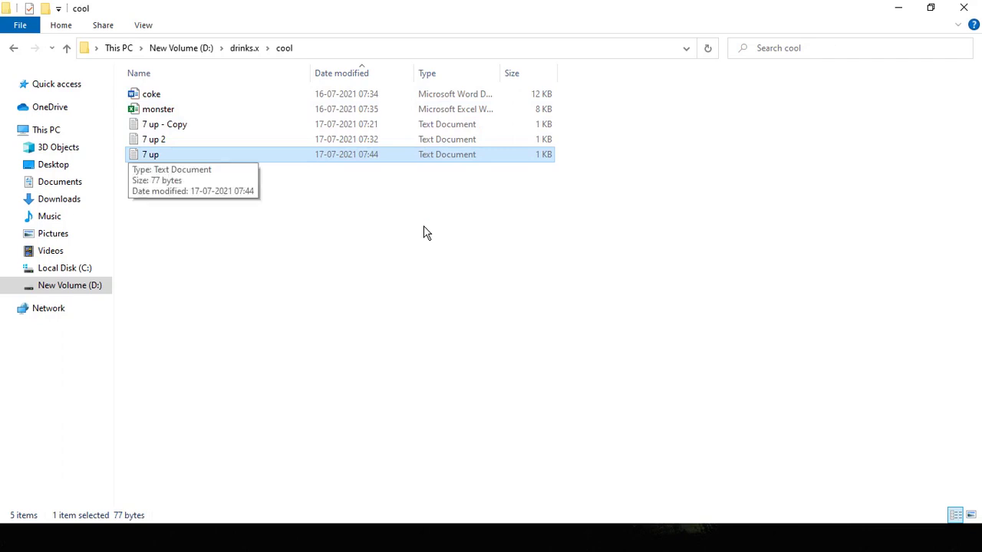
# Step: Open the cool folder inside drinks on New Volume (D:) to check the moved files
pyautogui.hotkey('alt', 'Up')
pyautogui.hotkey('alt', 'Up')
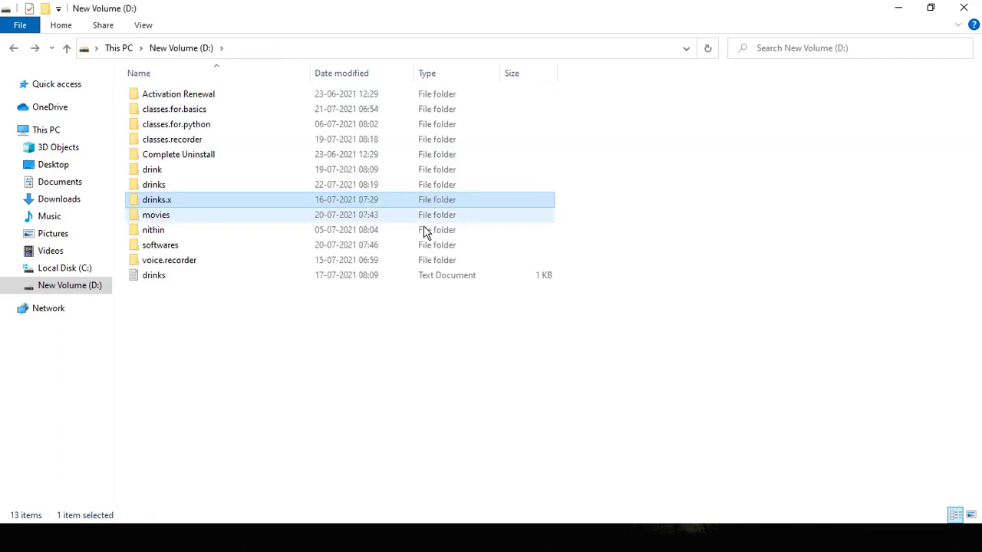
pyautogui.press('Down')
pyautogui.press('Up')
pyautogui.press('Up')
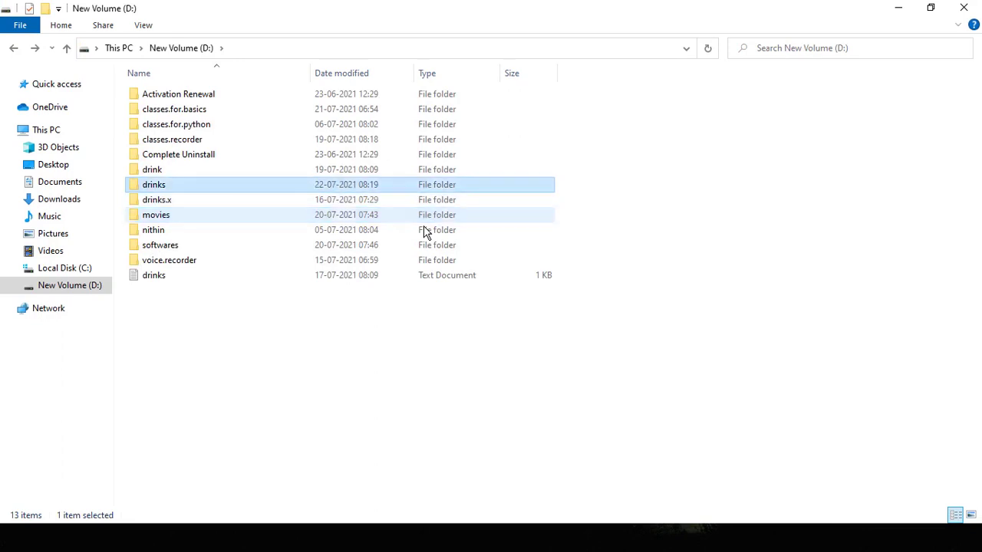
pyautogui.press('Return')
pyautogui.press('Down')
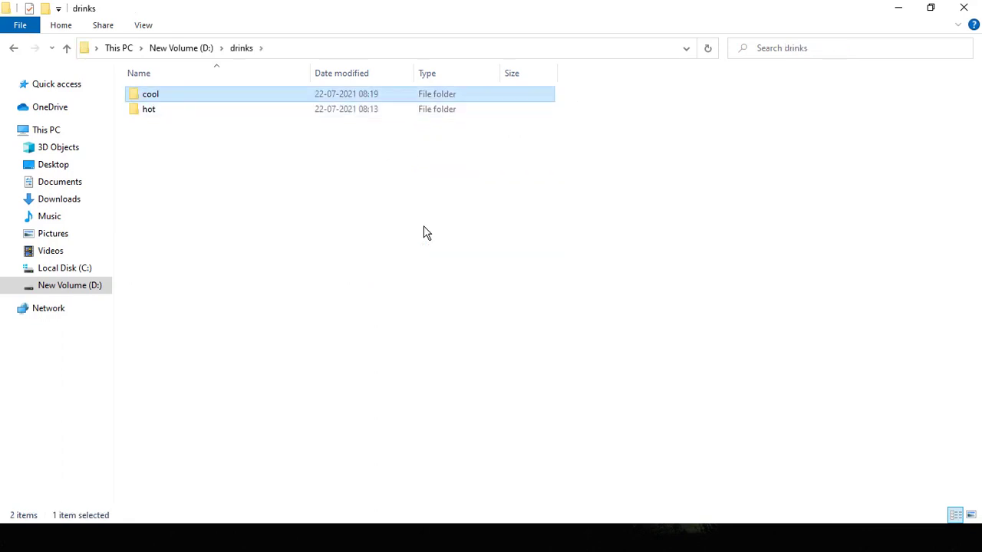
pyautogui.press('Return')
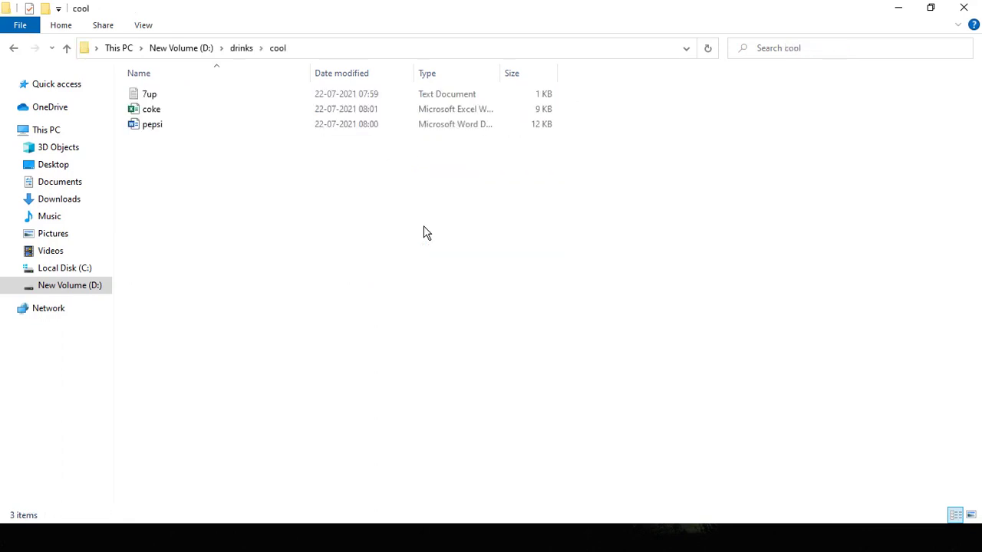